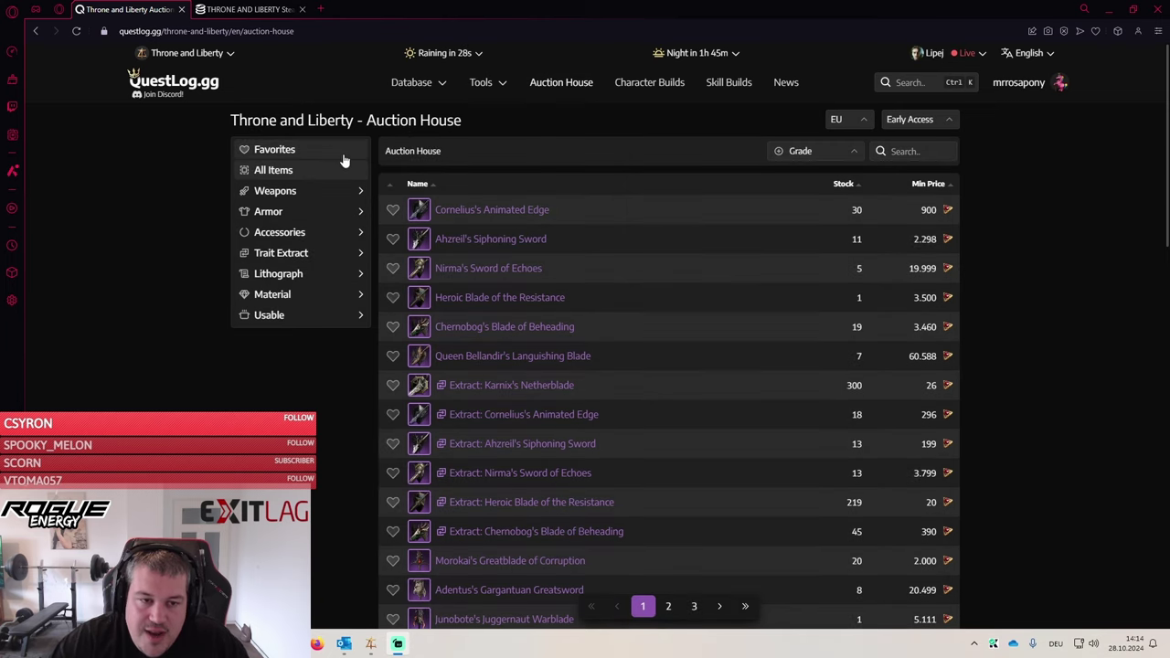
Show the Favorites list of auction items with EU Early Access stock and prices.
mouse_move(488, 82)
left_click(274, 149)
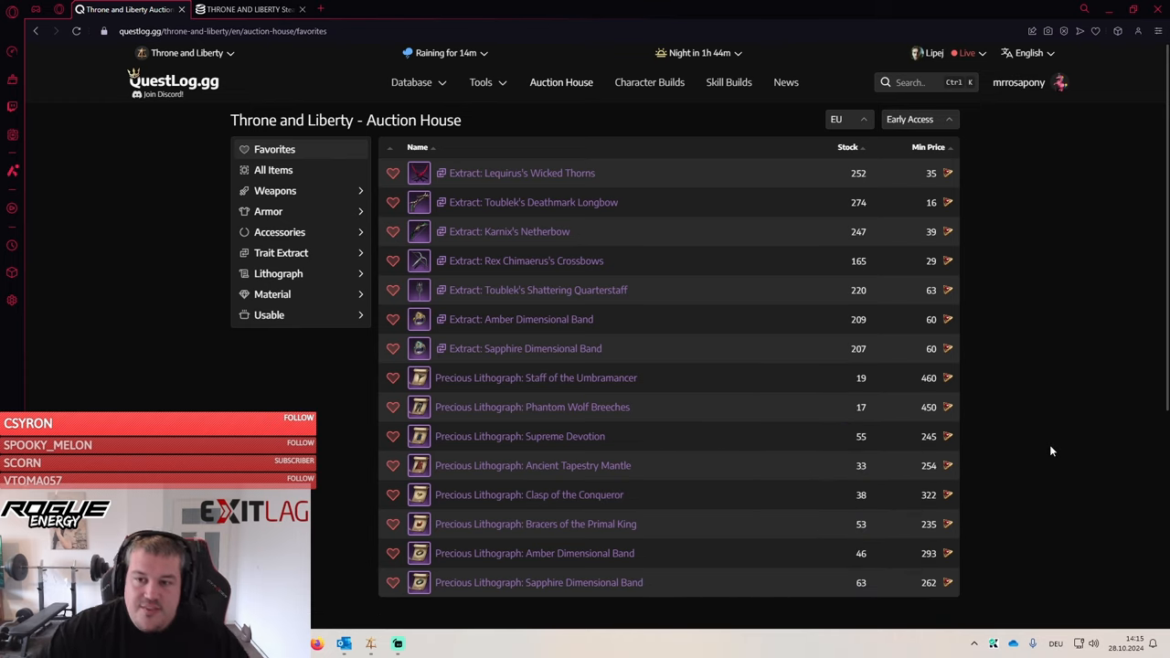
Reveal the region choices (NAW, NAE, EU, SA, AS) and the release-type choices, then dismiss them.
left_click(850, 119)
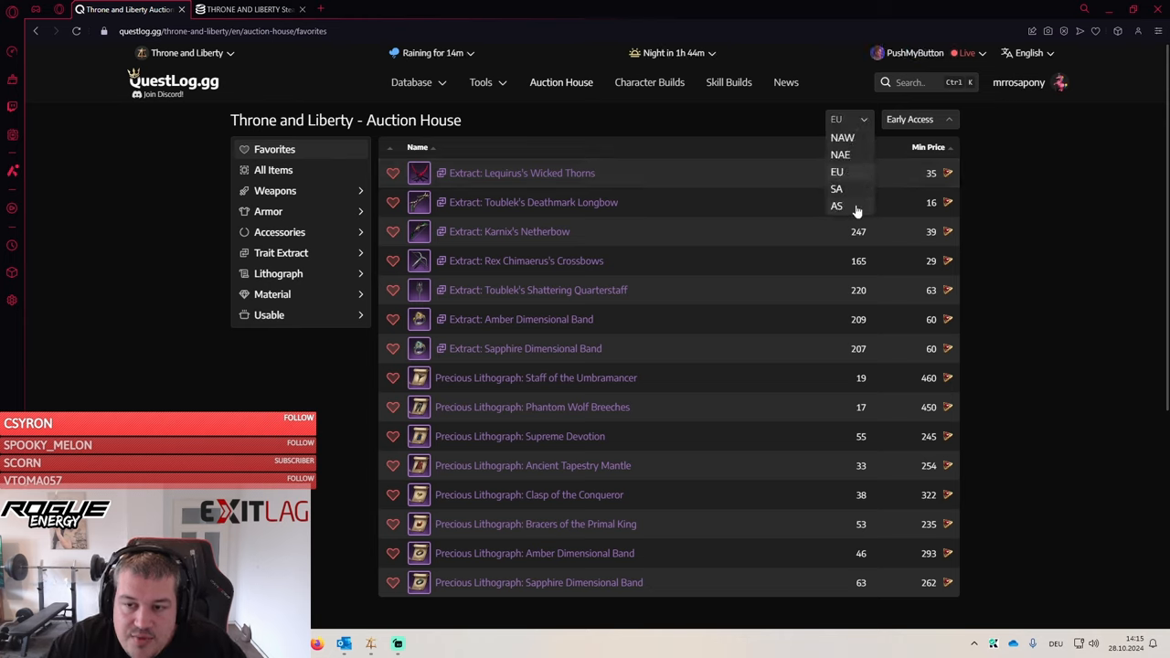
left_click(914, 120)
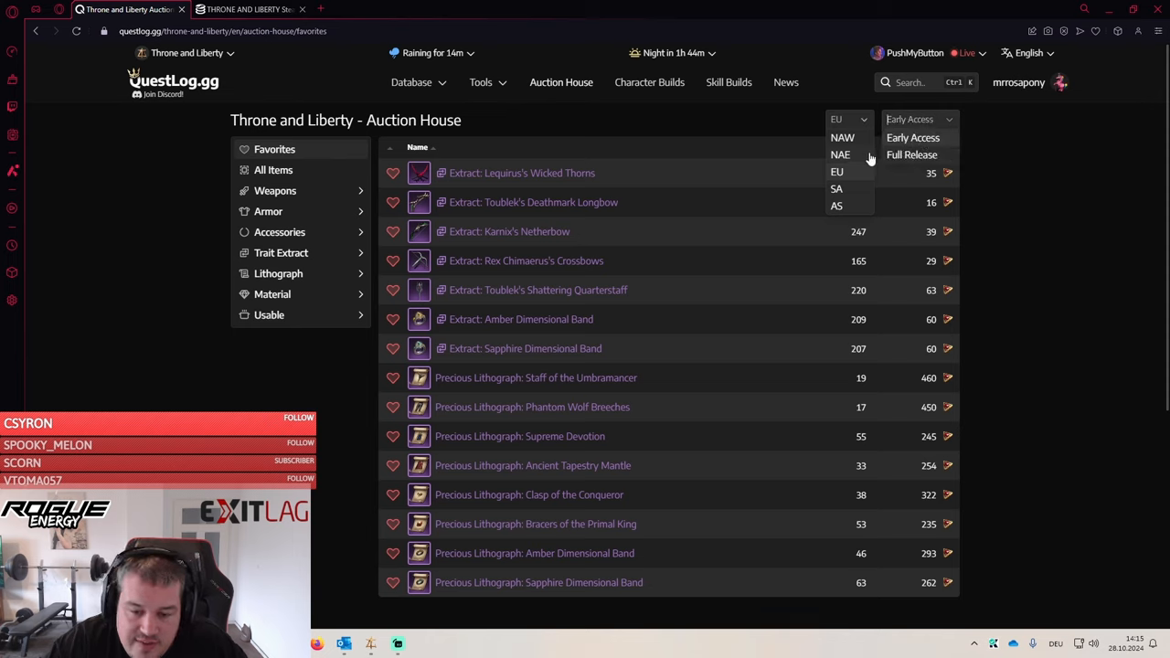
left_click(1019, 176)
View Lequirus's Wicked Thorns extract prices for Full Release, then for the NAE region.
left_click(566, 172)
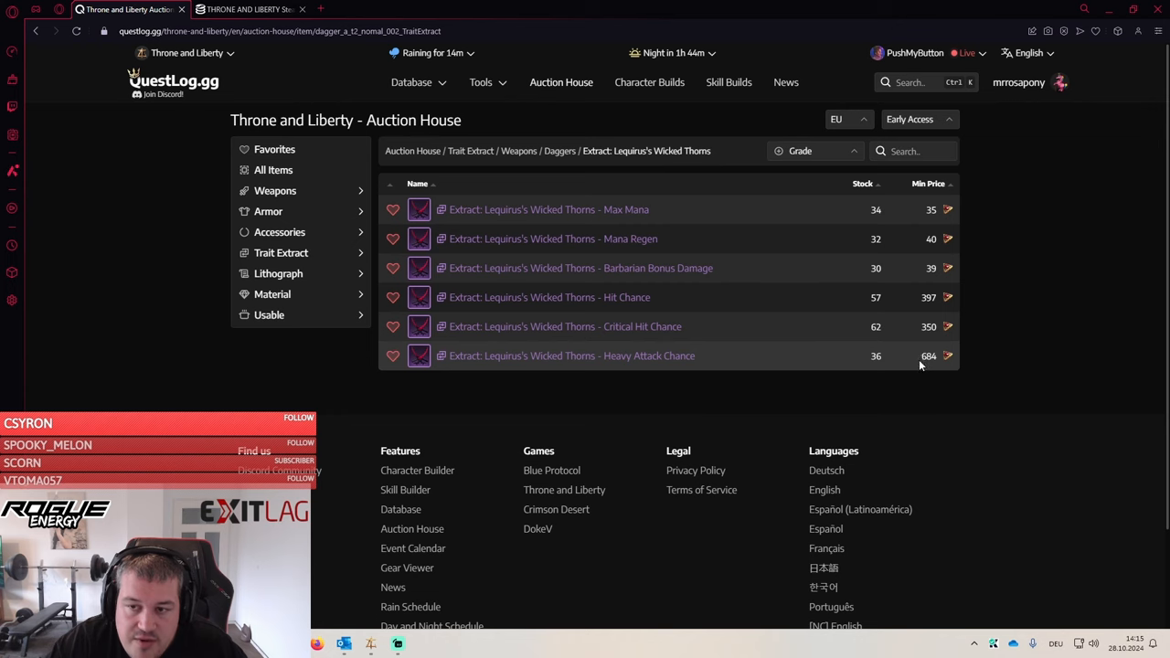
left_click(919, 120)
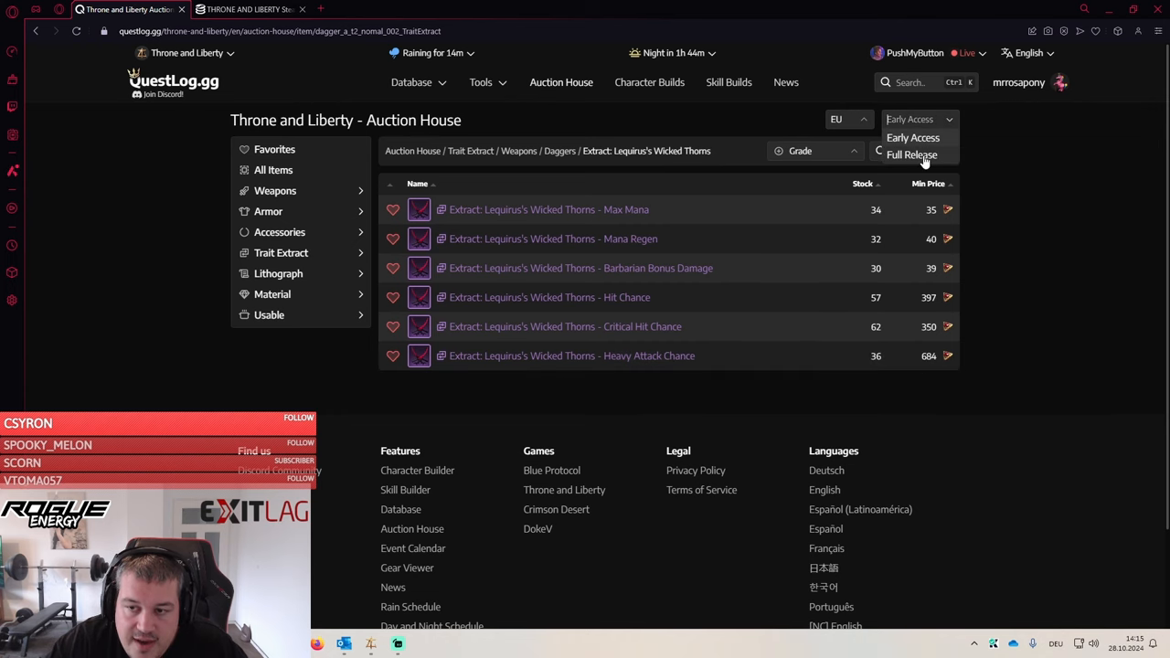
left_click(924, 155)
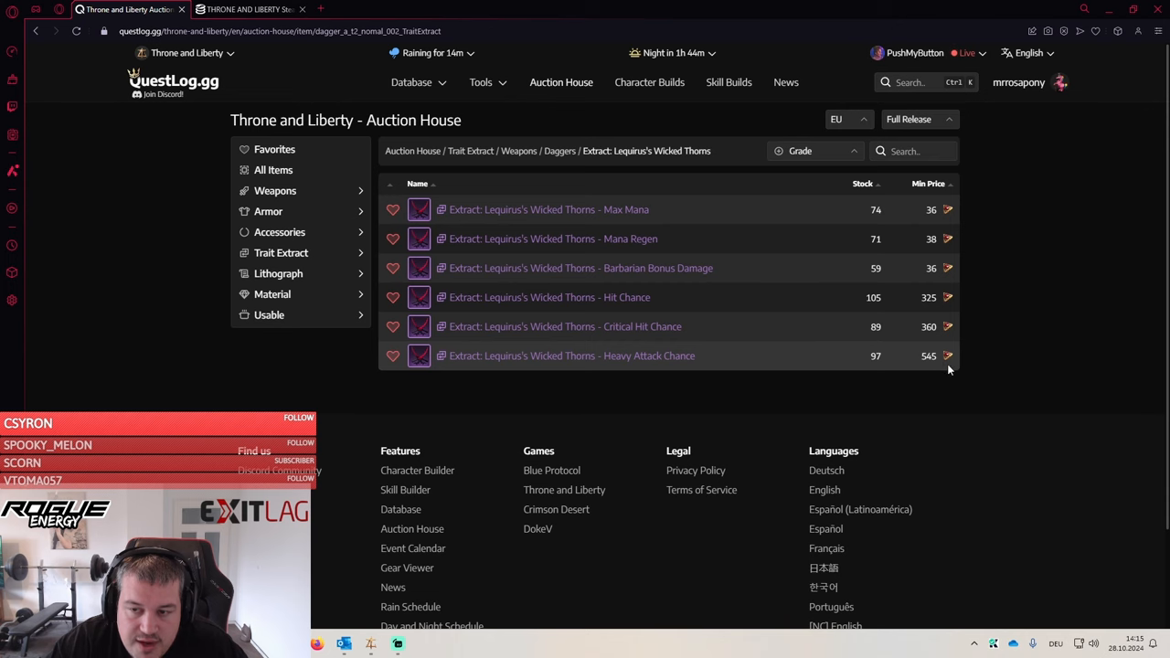
left_click(846, 119)
left_click(845, 158)
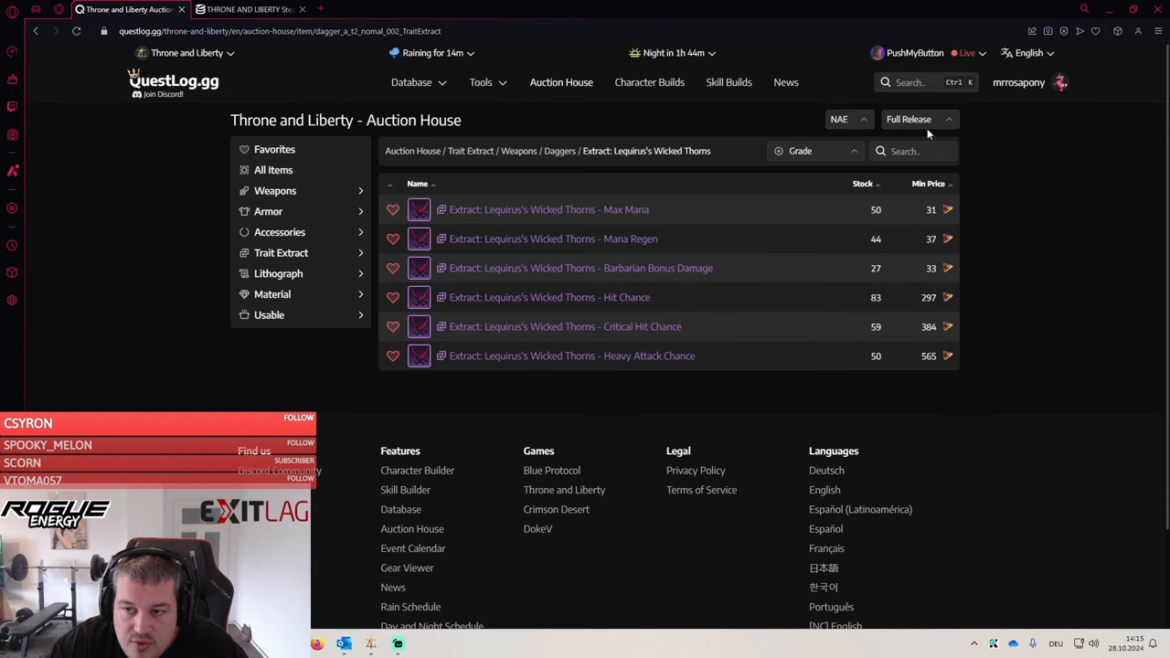
Switch the extract's prices back to Early Access, then to the NAW region.
left_click(937, 120)
left_click(913, 137)
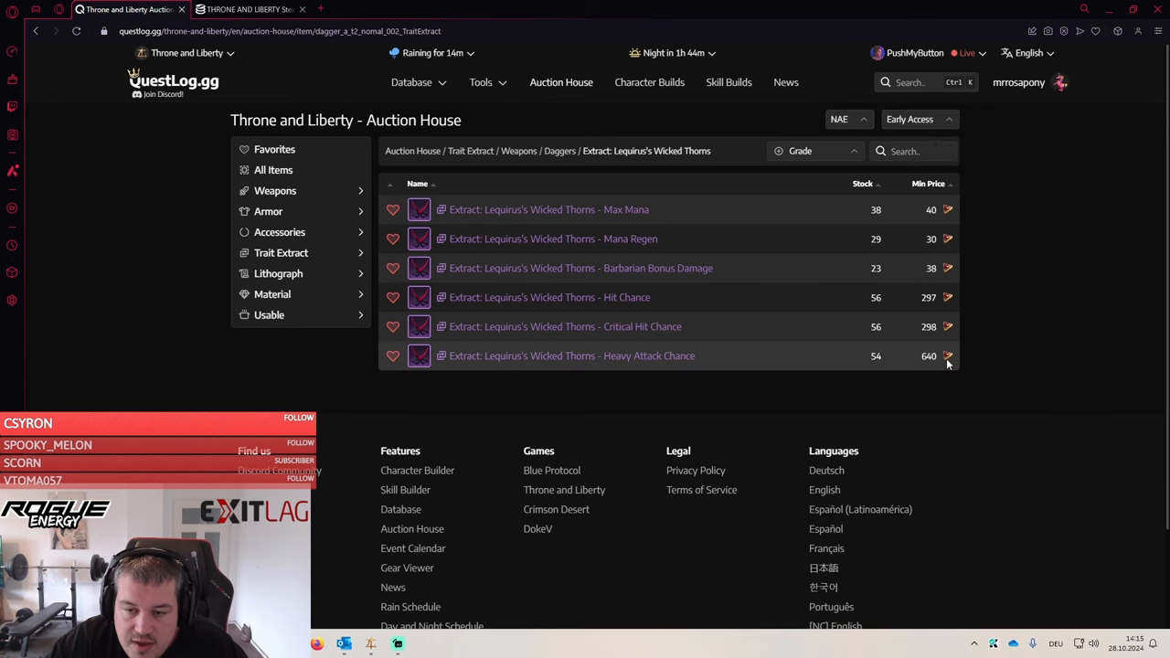
left_click(846, 119)
left_click(841, 144)
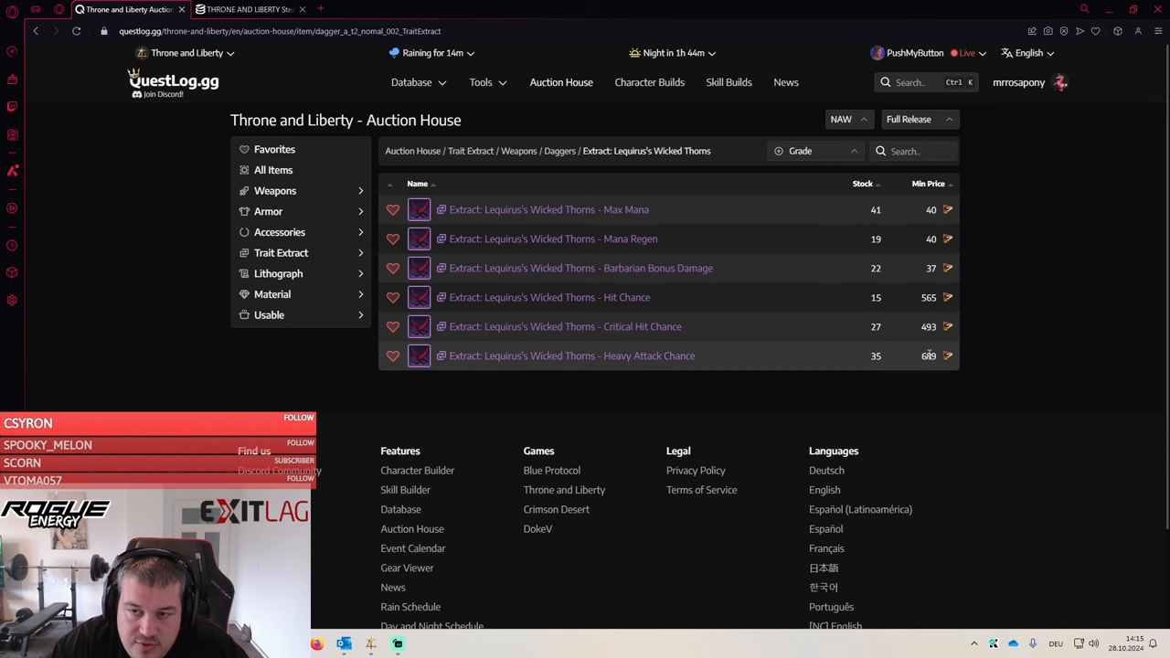
Return to the favorites list with NAW prices, then switch to the Discord window.
key("alt+Left")
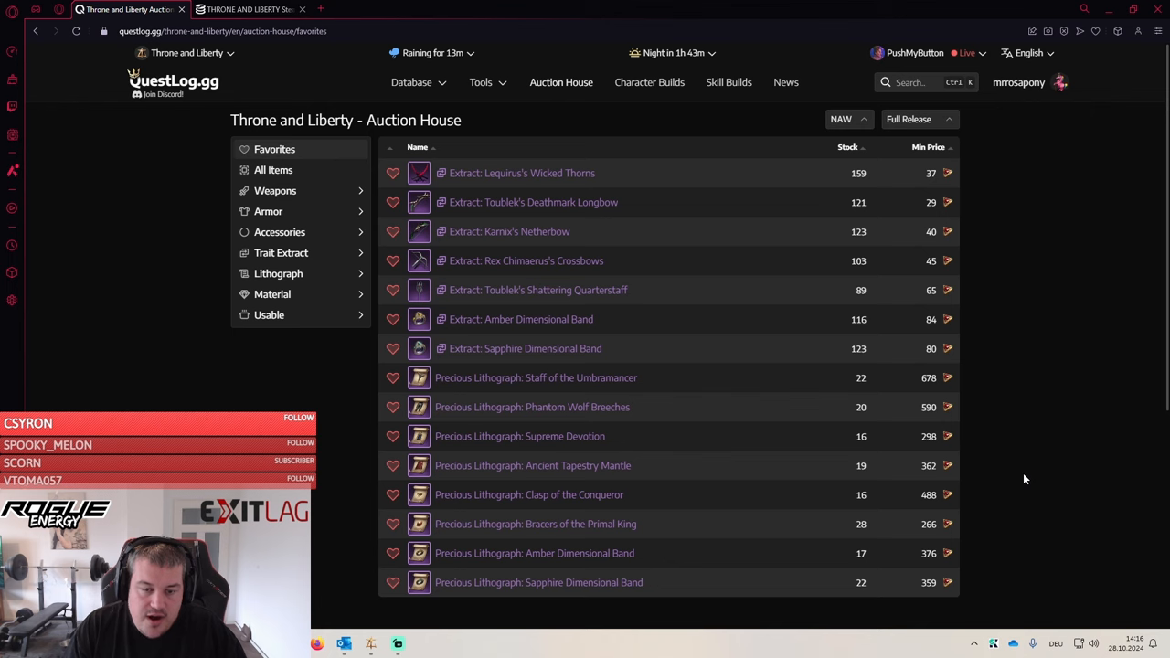
key("alt+Tab")
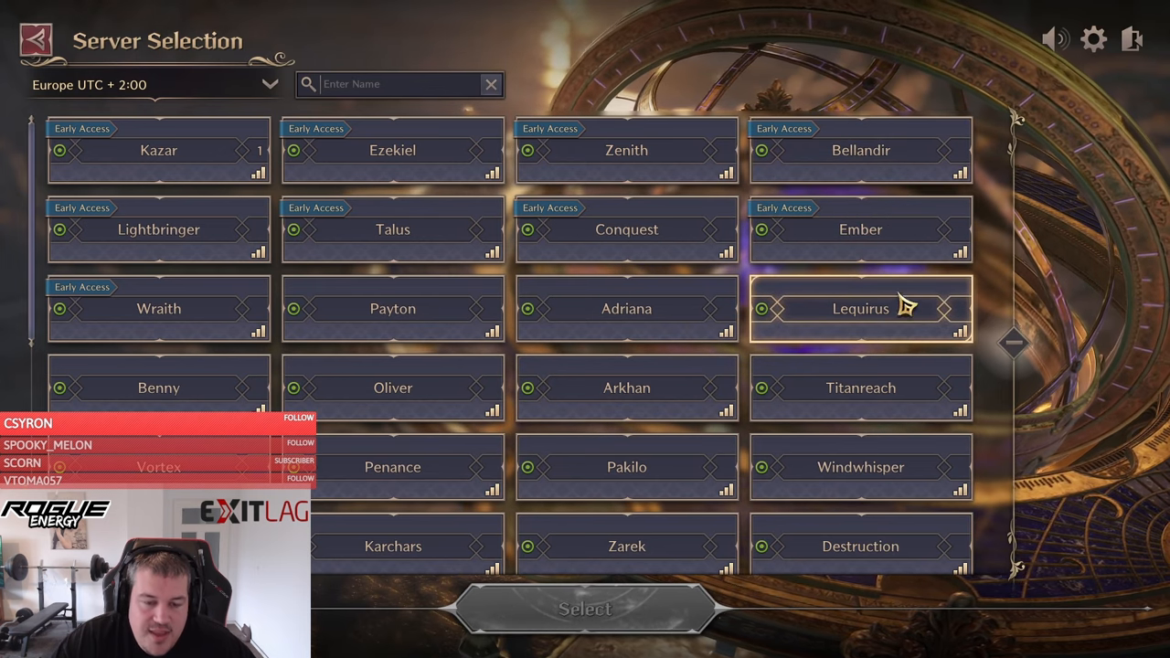
Show the Throne and Liberty server regions with their time zones, Europe UTC+2:00 selected.
left_click(150, 84)
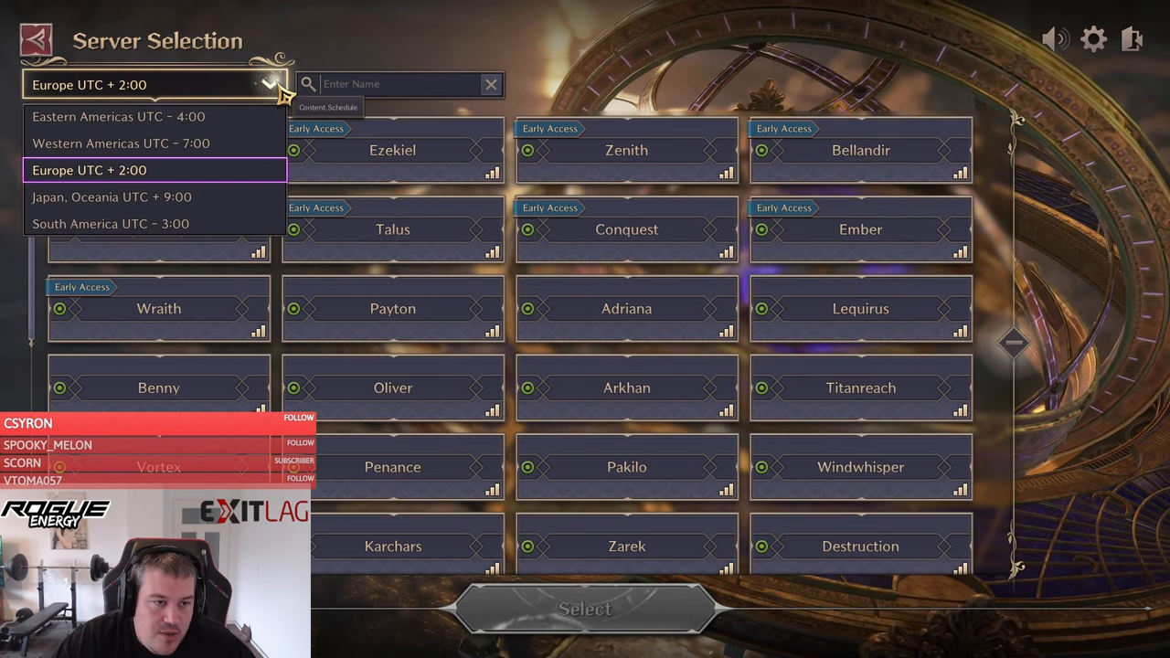